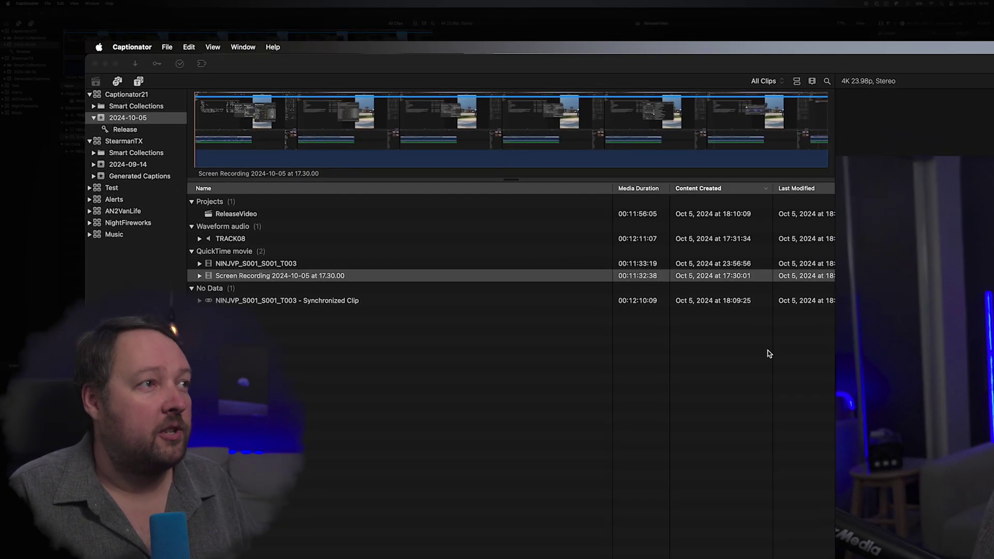
# Open the Whisper model downloads from Captionator Settings and clean out old CoreML models.
pyautogui.click(145, 48)
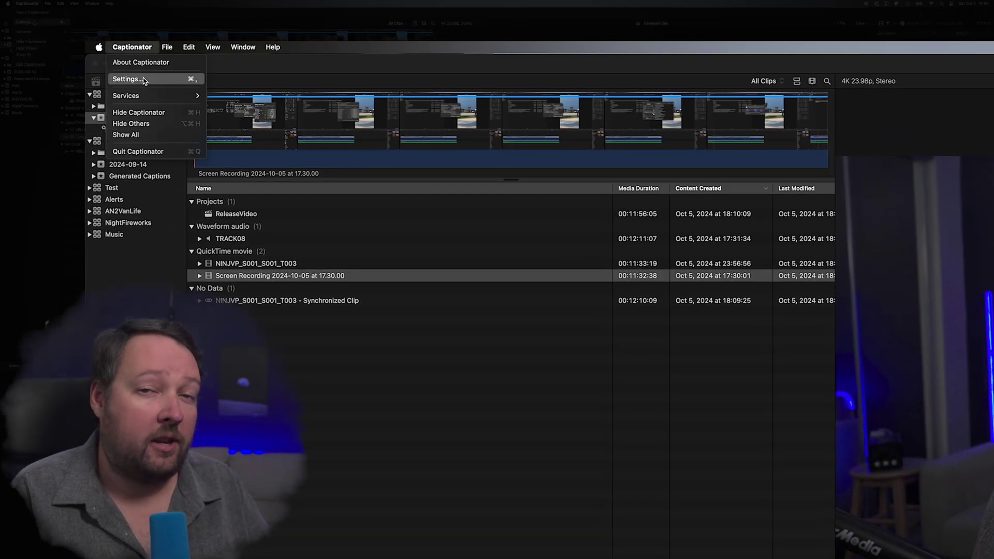
pyautogui.click(144, 79)
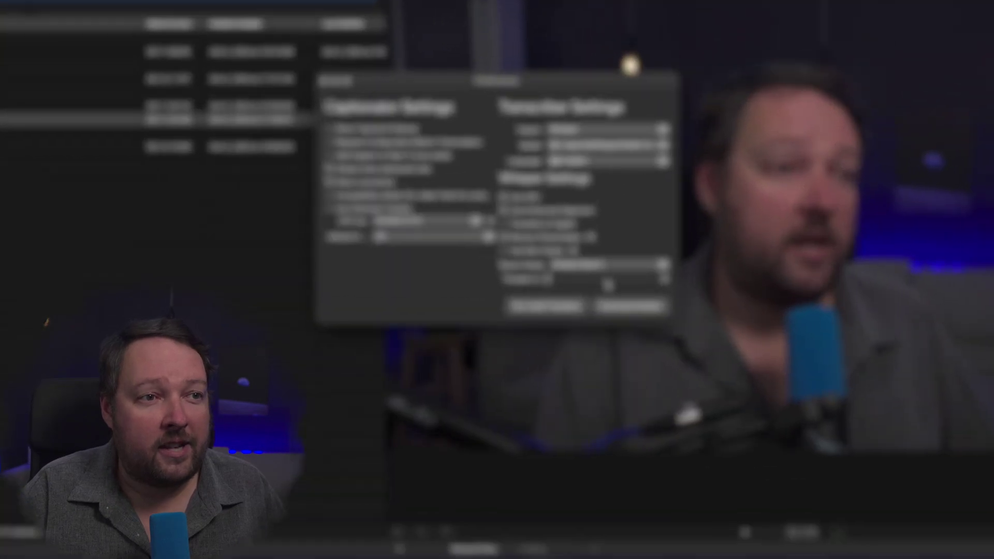
pyautogui.click(632, 307)
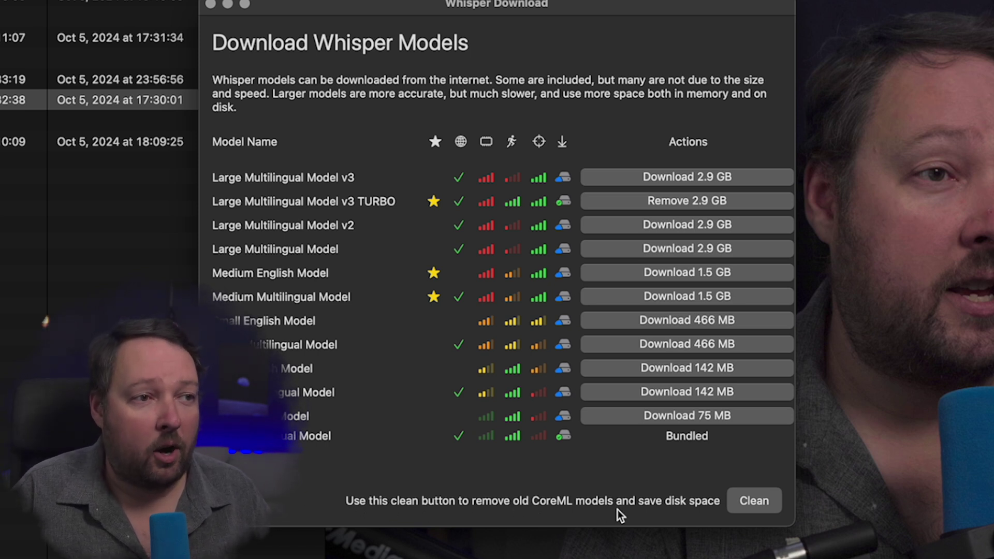
pyautogui.click(763, 506)
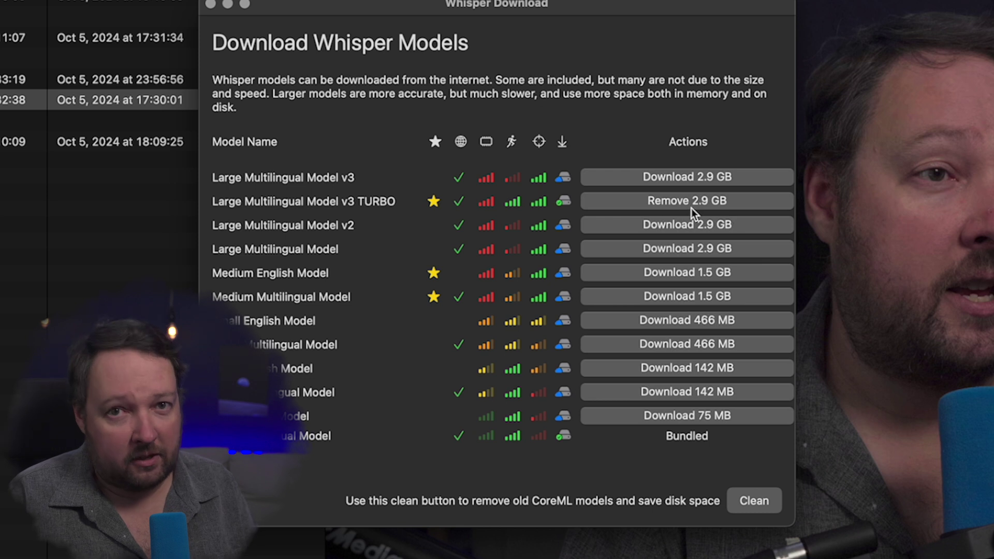
# Start the 2.9 GB Large Multilingual Model v3 download and move the download window aside.
pyautogui.click(678, 180)
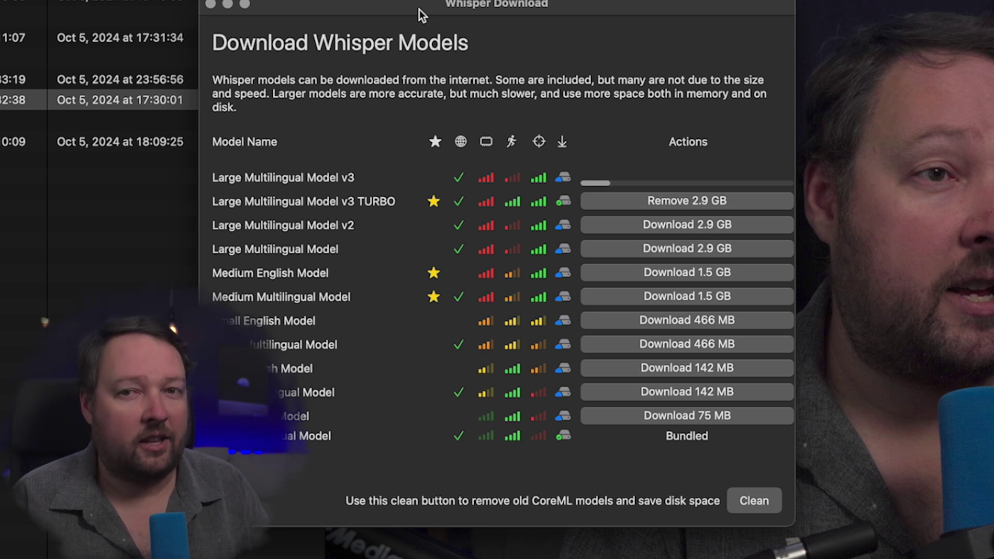
pyautogui.moveTo(409, 14); pyautogui.dragTo(993, 145)
# Close the downloads window and keep Large Multilingual Model v3 TURBO as the Whisper model.
pyautogui.click(882, 136)
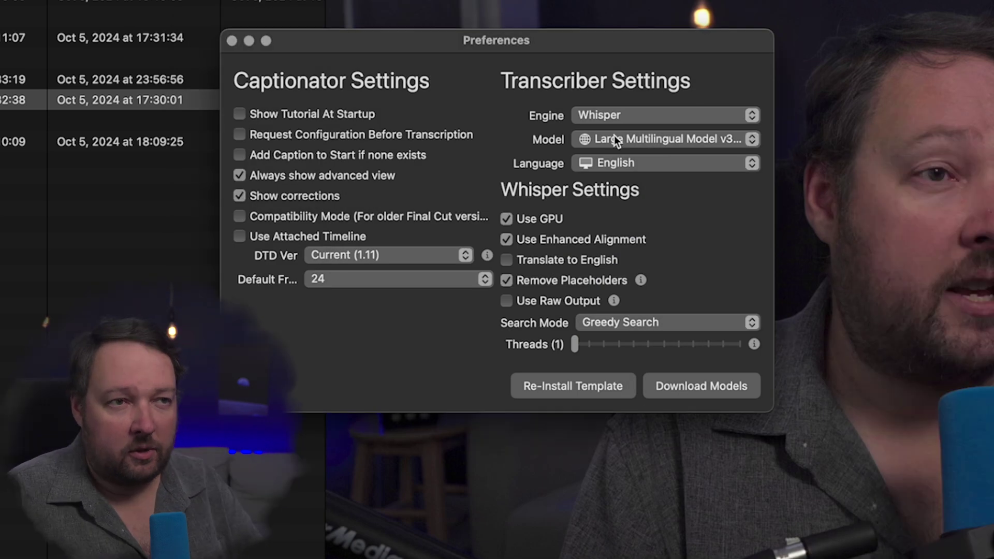
pyautogui.click(589, 138)
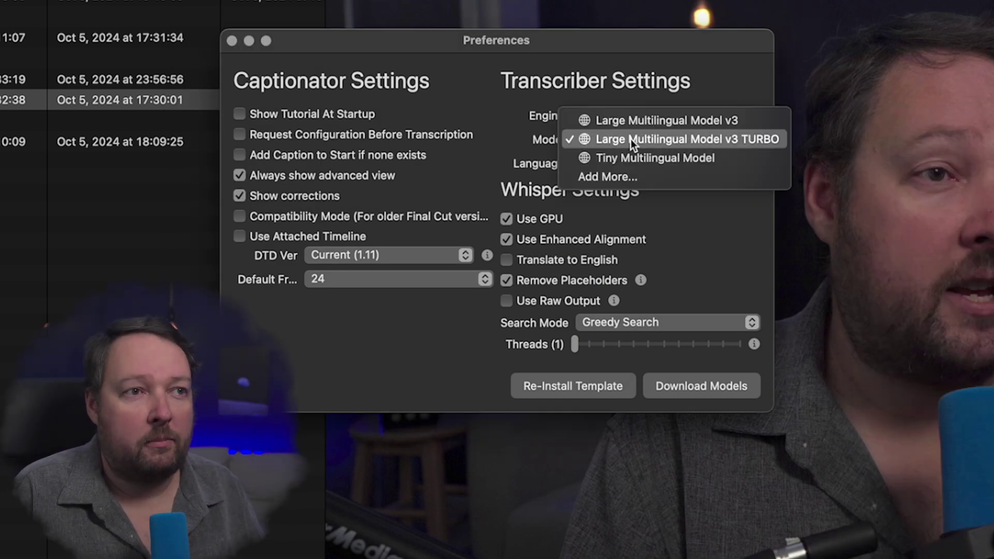
pyautogui.click(670, 141)
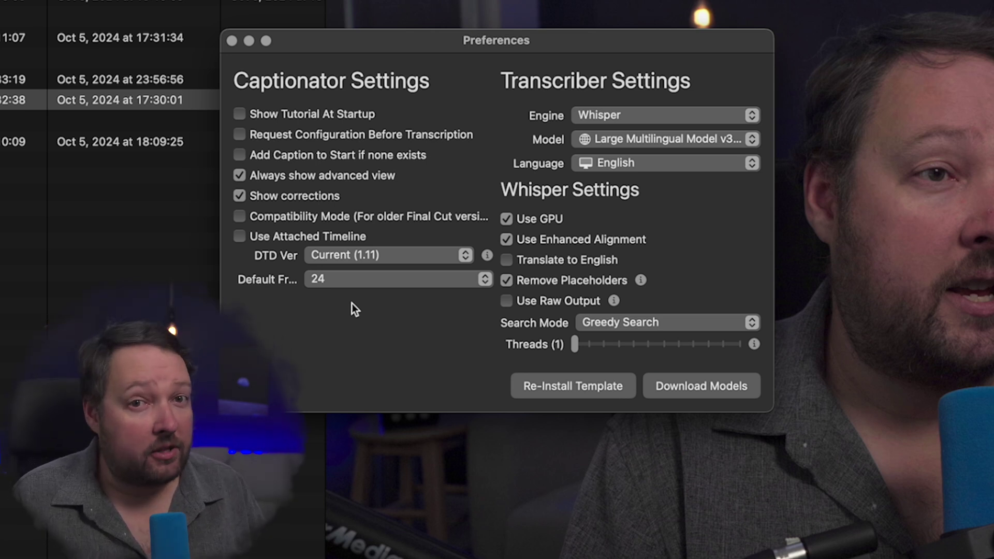
pyautogui.click(339, 278)
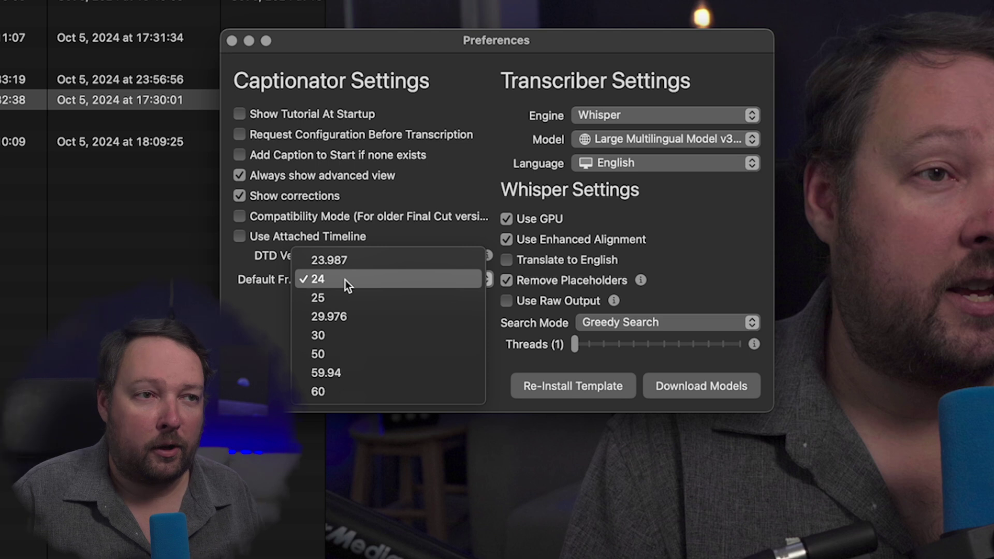
pyautogui.click(345, 280)
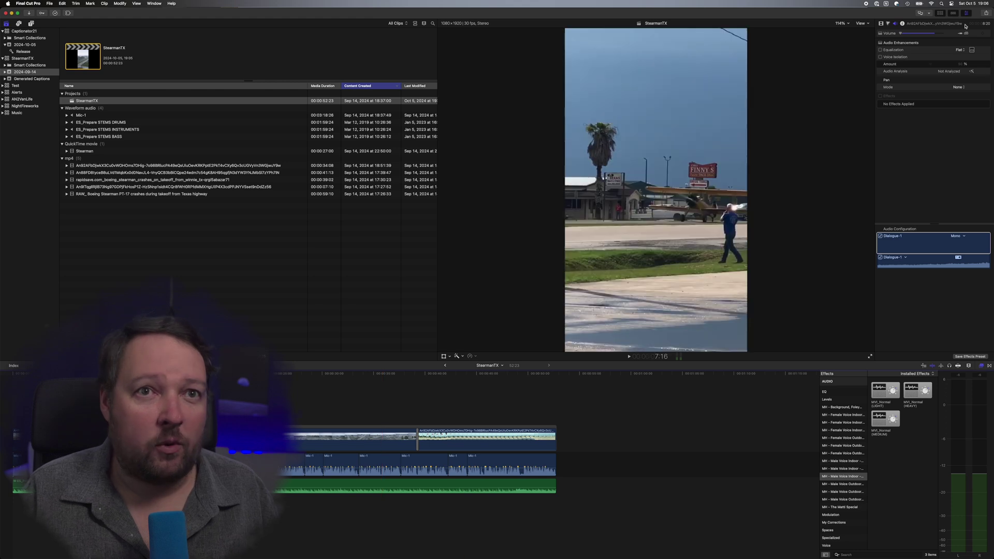
# Share StearmanTX to Captionator, generate its captions, and pick the StearmanTX library for import.
pyautogui.click(986, 13)
pyautogui.click(957, 133)
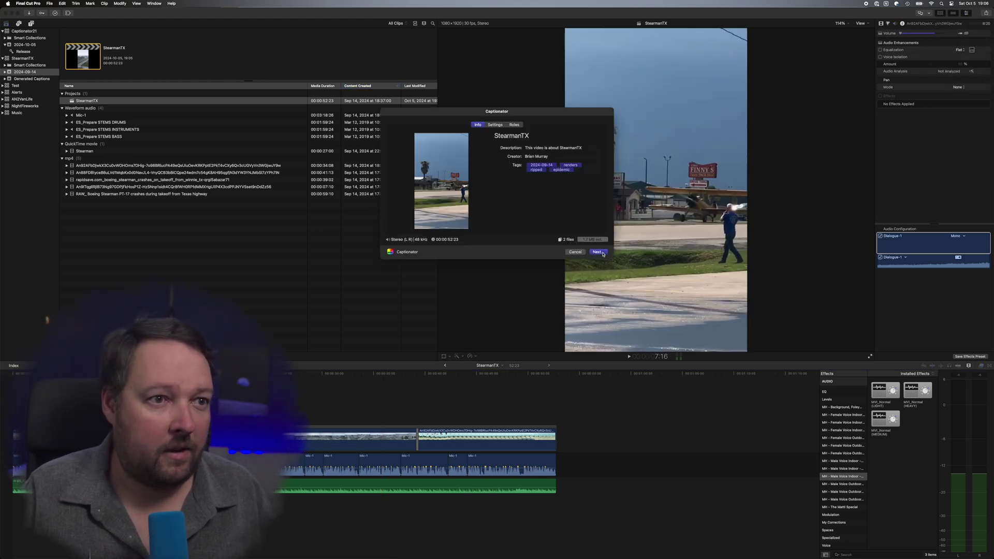
pyautogui.click(598, 252)
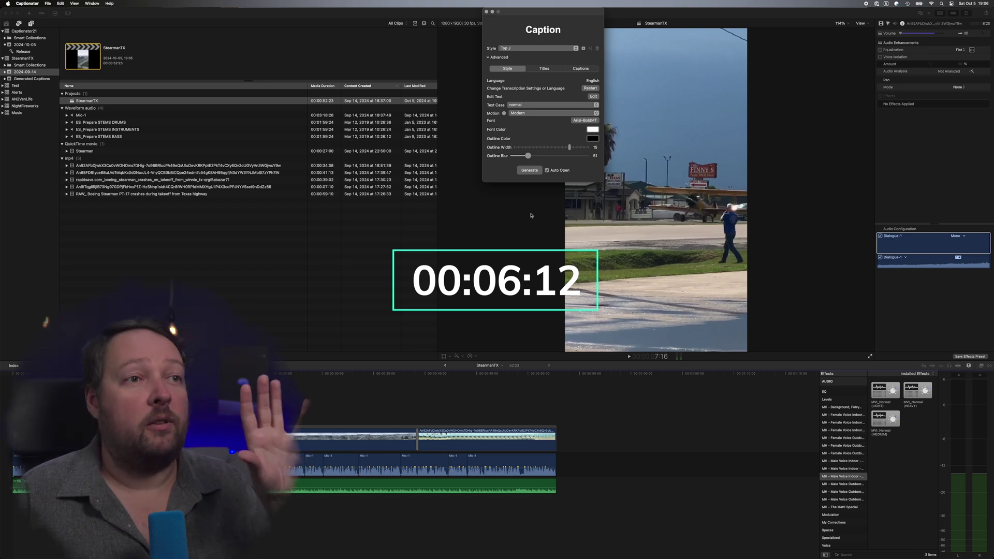
pyautogui.click(536, 170)
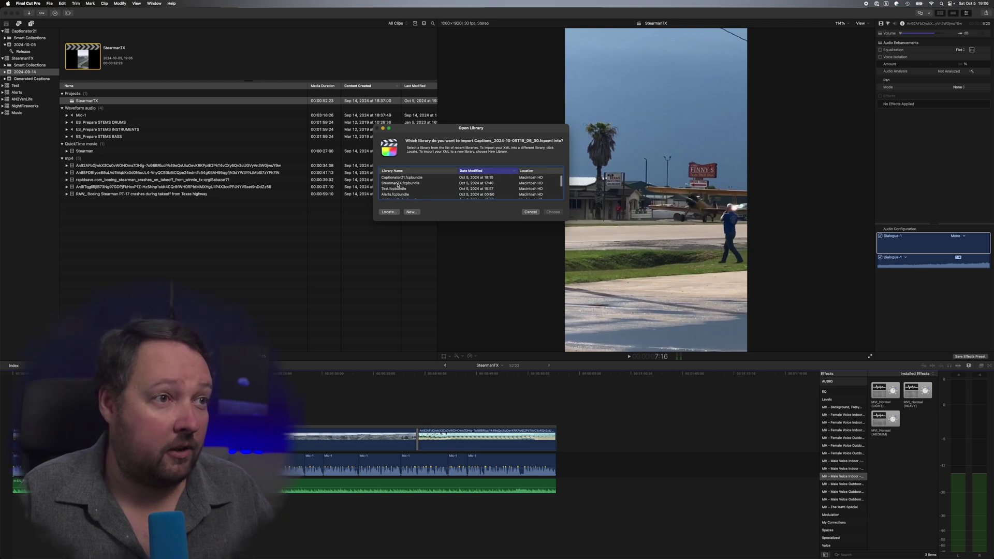
pyautogui.click(422, 182)
# Import the captions keeping both projects, then open StearmanTX 2 and select all caption clips.
pyautogui.click(553, 212)
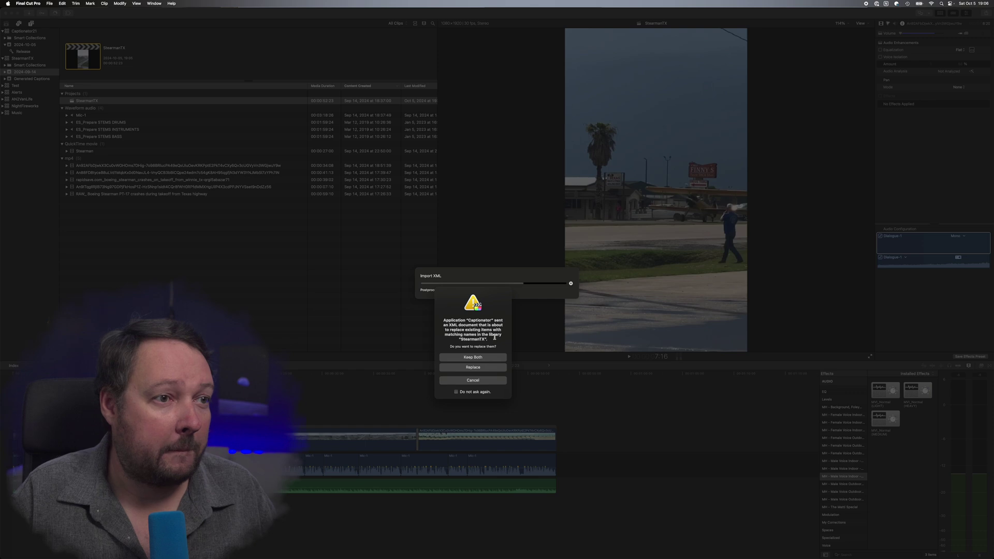
pyautogui.click(472, 357)
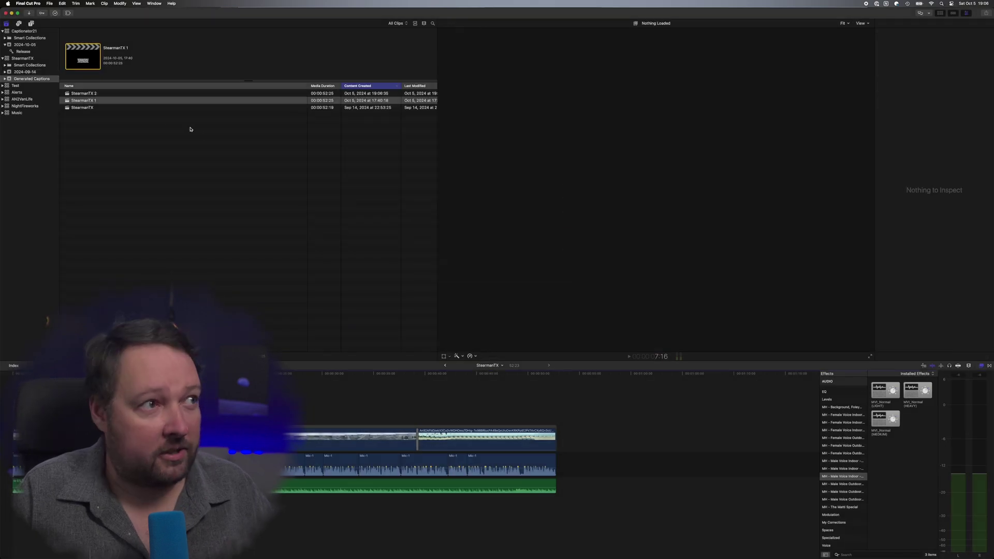
pyautogui.doubleClick(94, 94)
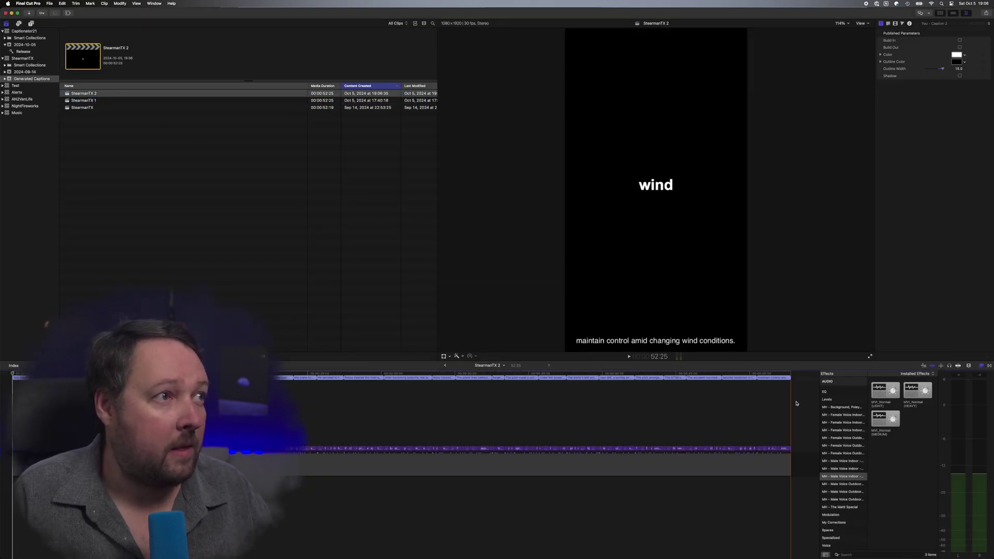
pyautogui.moveTo(797, 419); pyautogui.dragTo(14, 450)
# Play the StearmanTX project to preview the captions, then open Captionator's preferences.
pyautogui.click(444, 366)
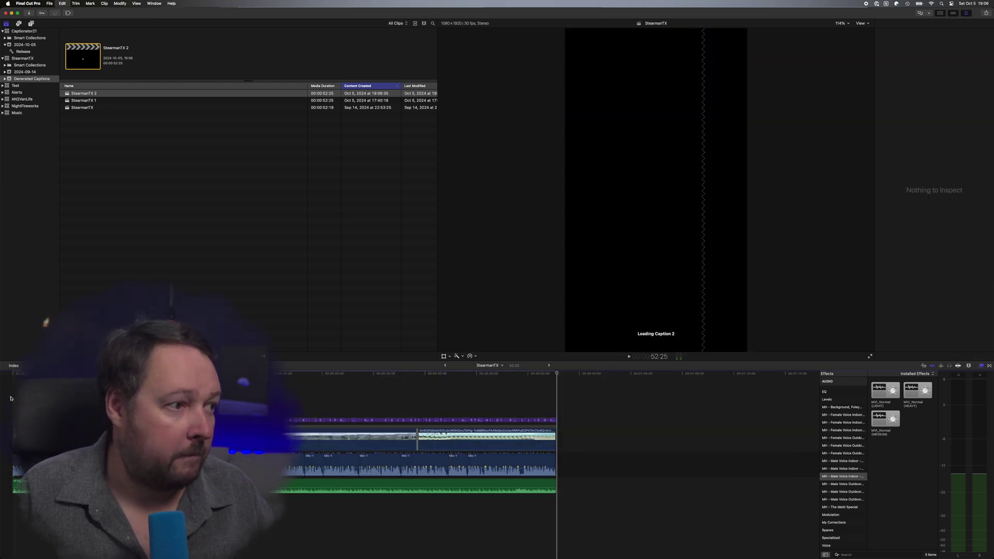
pyautogui.press('space')
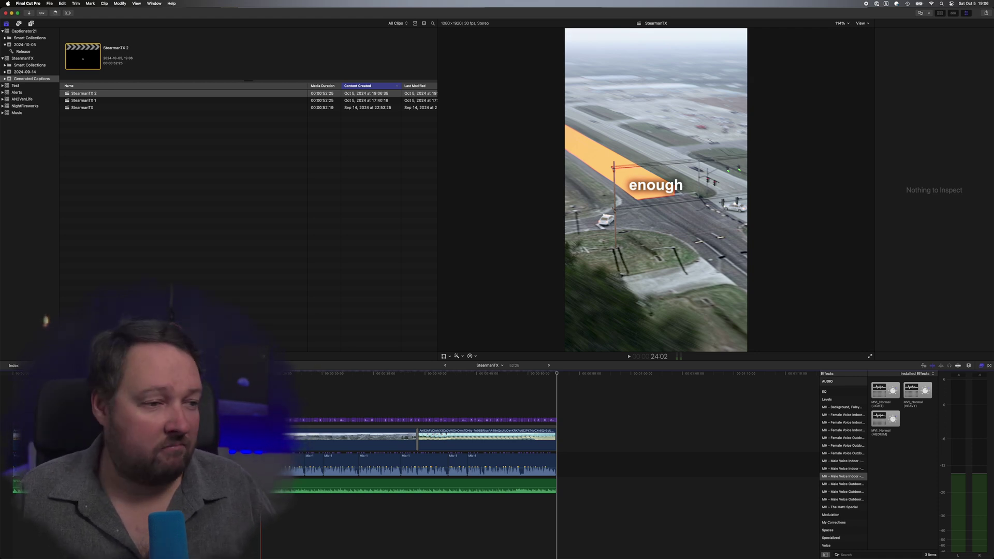
pyautogui.press('super+Tab')
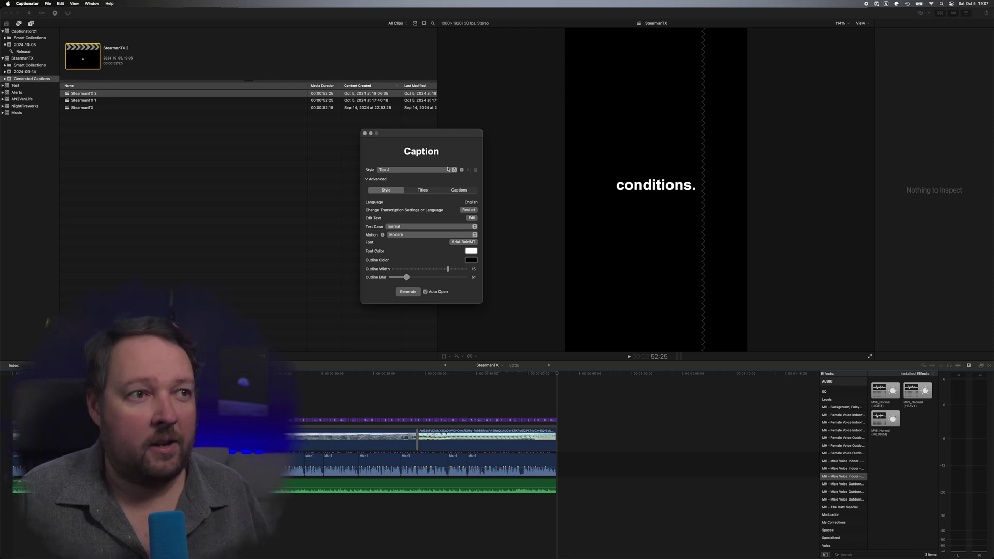
pyautogui.press('super+comma')
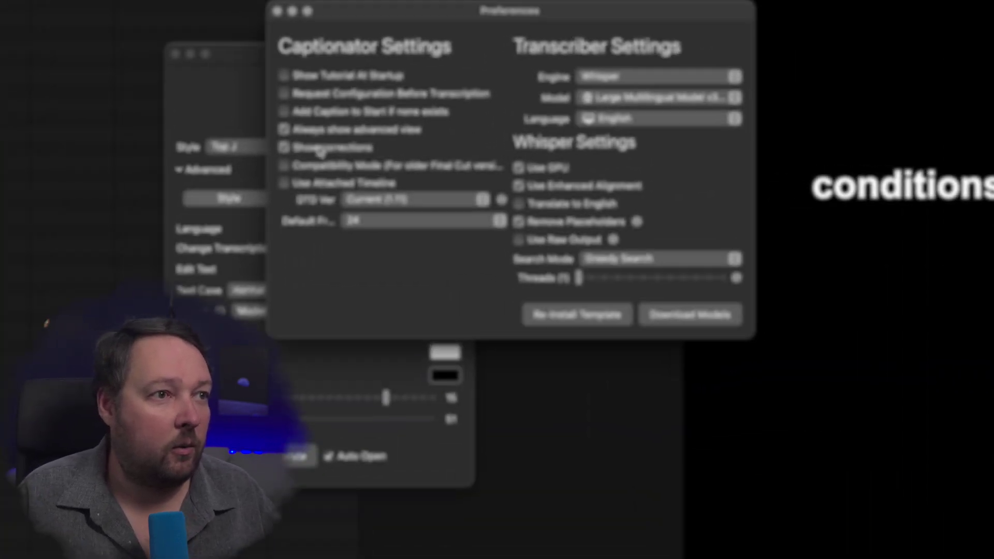
# Close Preferences and open the editable transcript in the Corrections tab, glancing at Titles and Captions.
pyautogui.press('super+w')
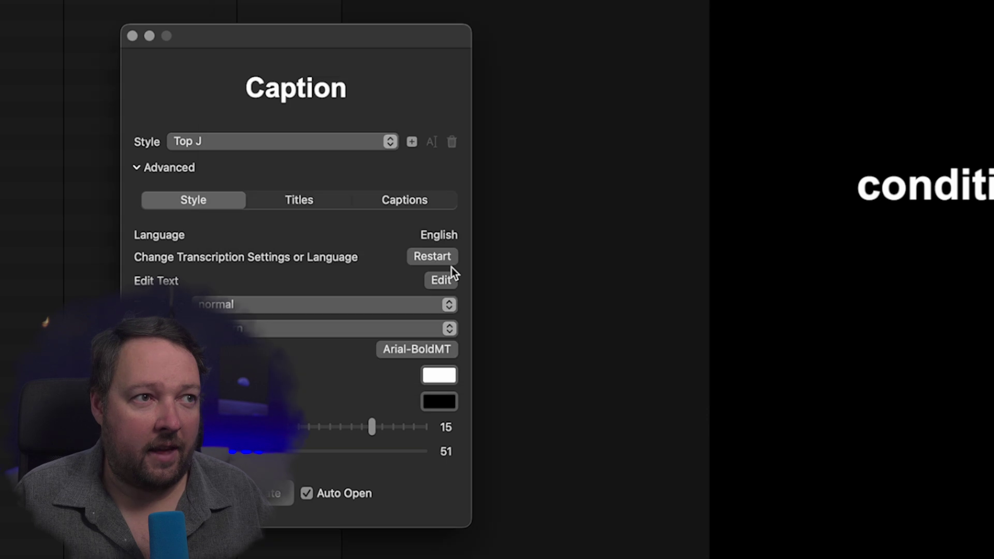
pyautogui.click(443, 281)
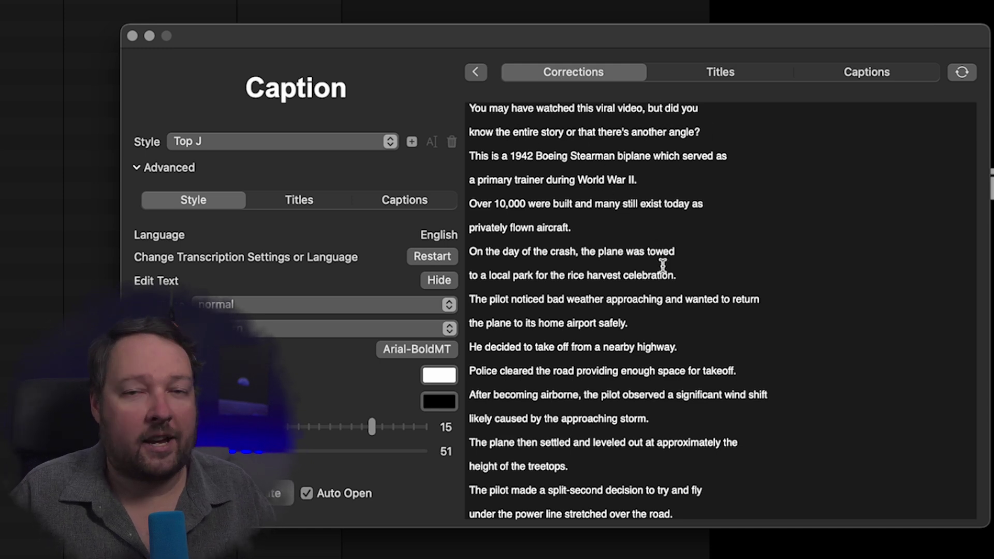
pyautogui.click(721, 71)
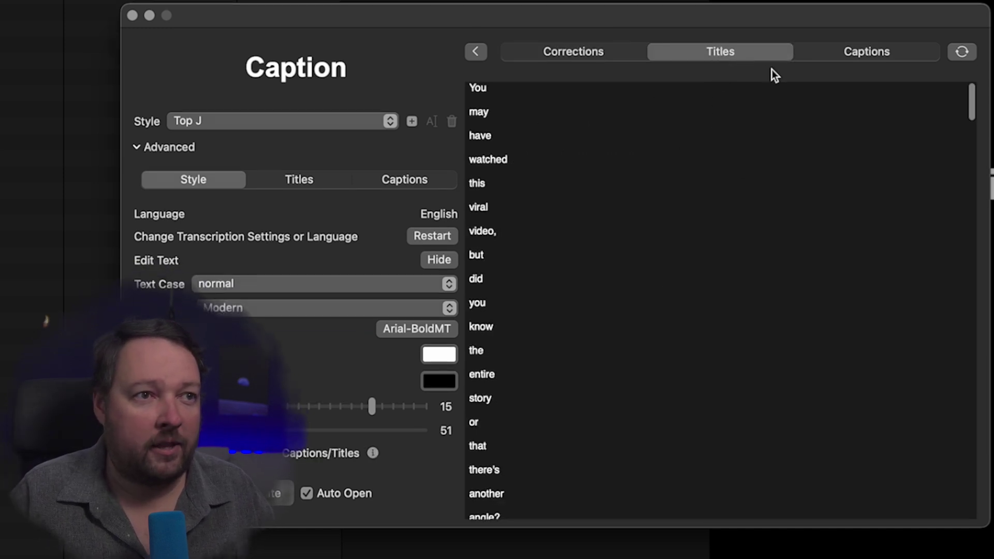
pyautogui.click(871, 53)
pyautogui.click(560, 56)
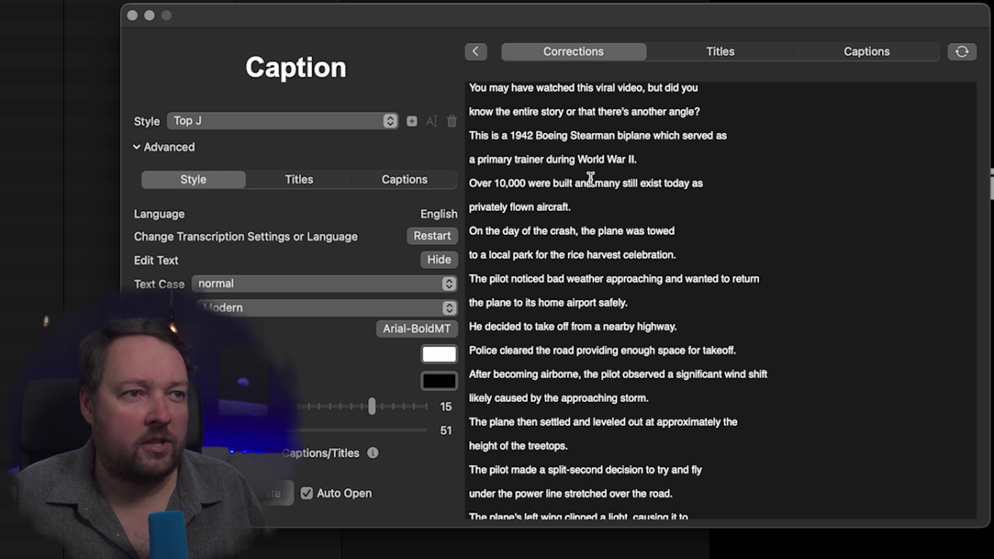
# Replace 'Boeing' with 'Airbus' in the transcript and view the titles.
pyautogui.doubleClick(551, 135)
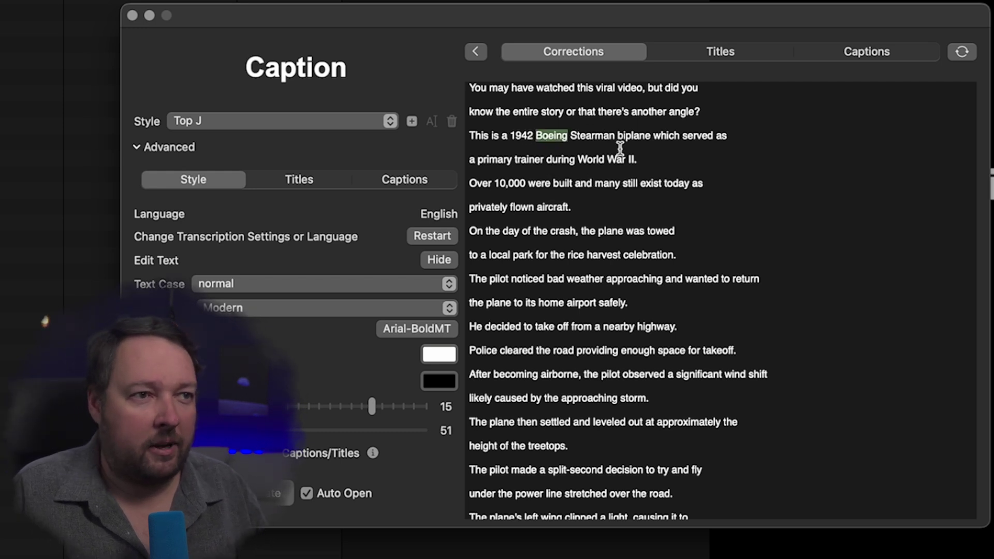
pyautogui.write('Airbus')
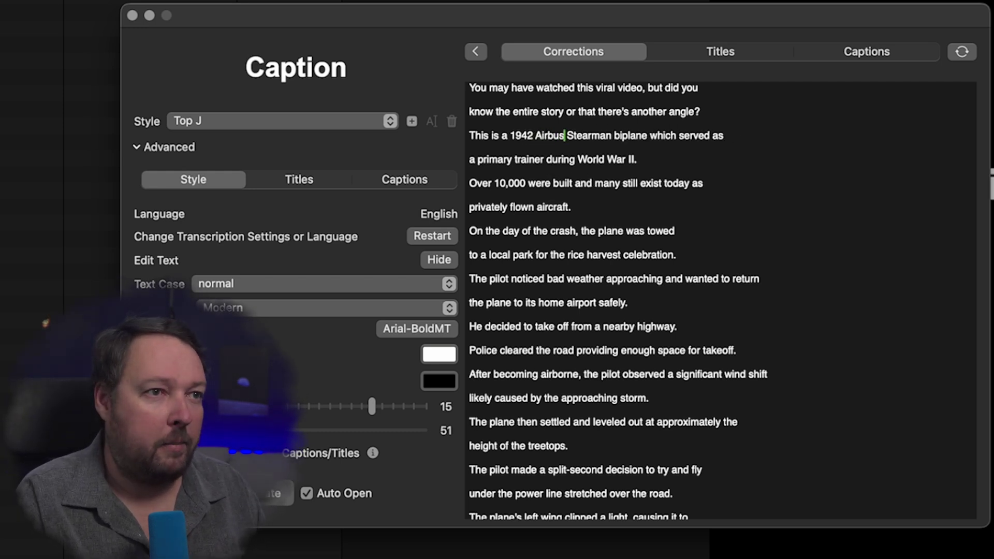
pyautogui.click(720, 51)
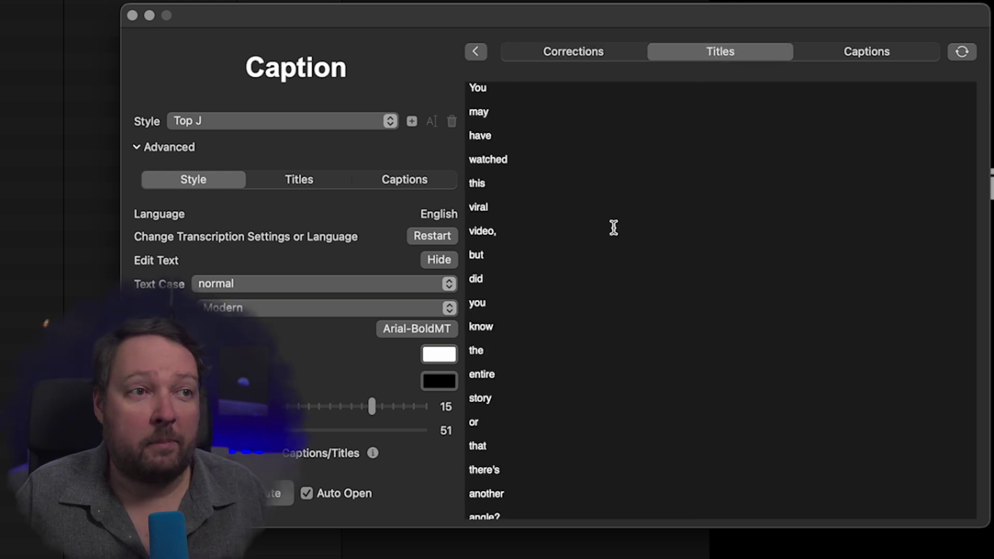
# Regenerate the titles from the corrections so they read '1942 Airbus Stearman biplane'.
pyautogui.scroll(-10, 614, 228)
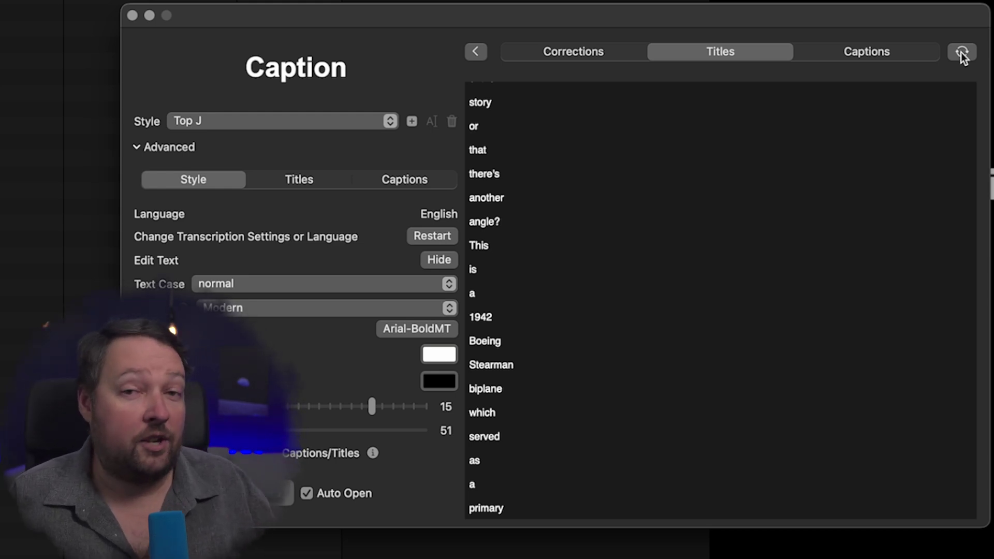
pyautogui.click(960, 51)
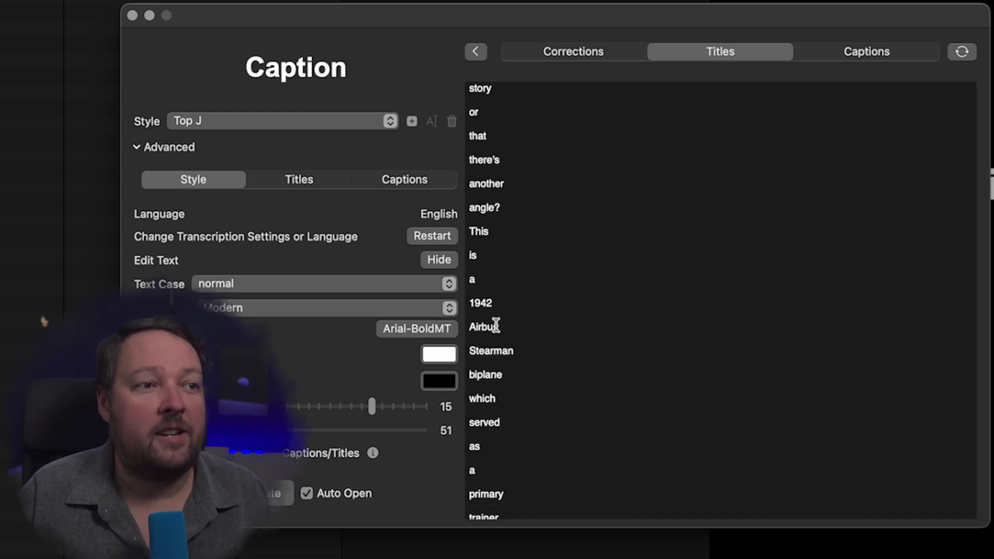
pyautogui.click(298, 179)
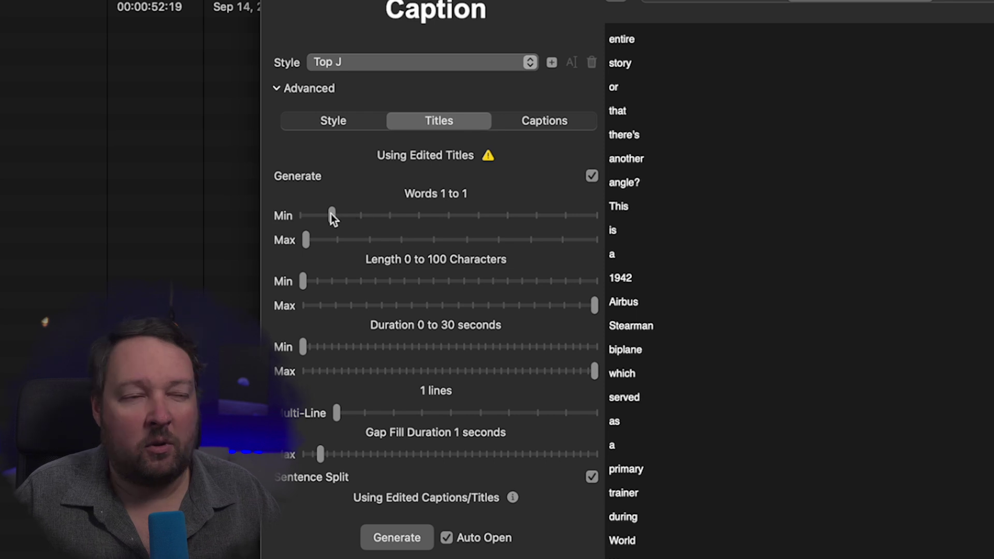
# Set title Words Min to 5 and Multi-Line to 3, then review the regrouped caption lines.
pyautogui.moveTo(332, 216); pyautogui.dragTo(445, 216)
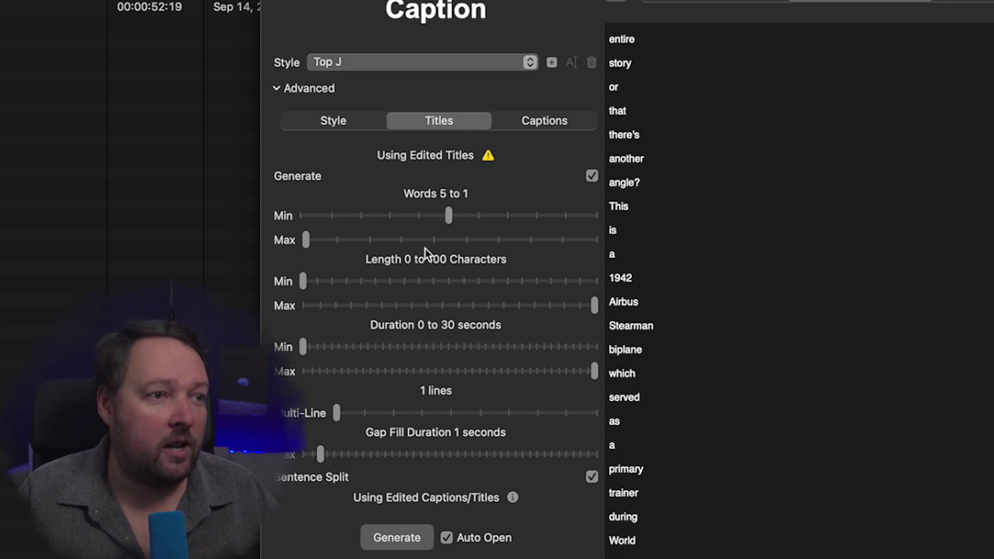
pyautogui.moveTo(338, 414); pyautogui.dragTo(393, 415)
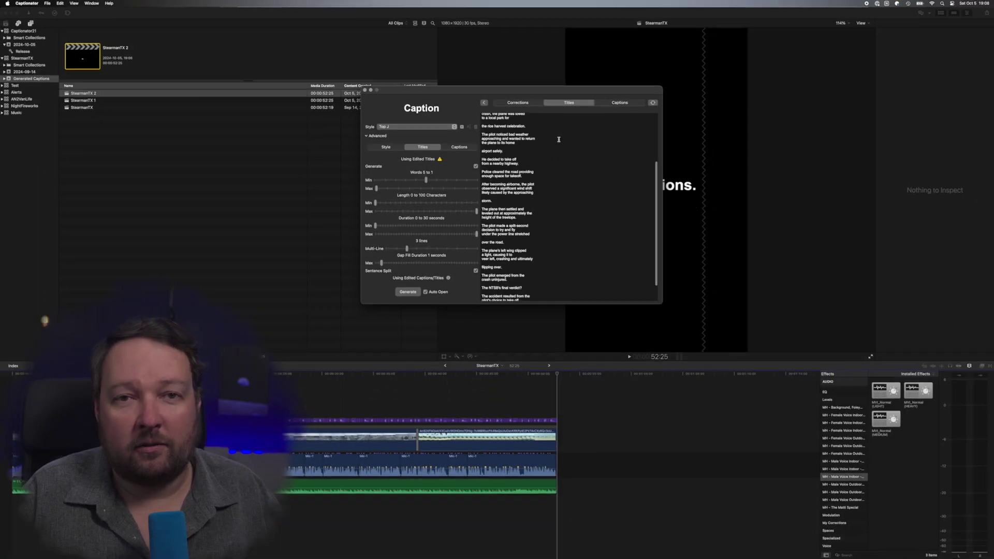
pyautogui.scroll(3, 559, 139)
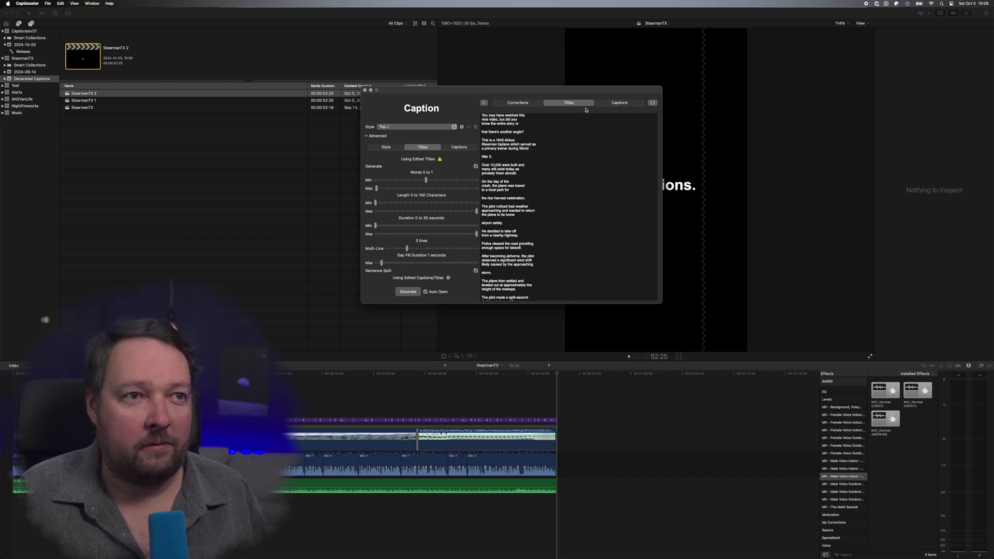
pyautogui.click(624, 103)
pyautogui.click(448, 148)
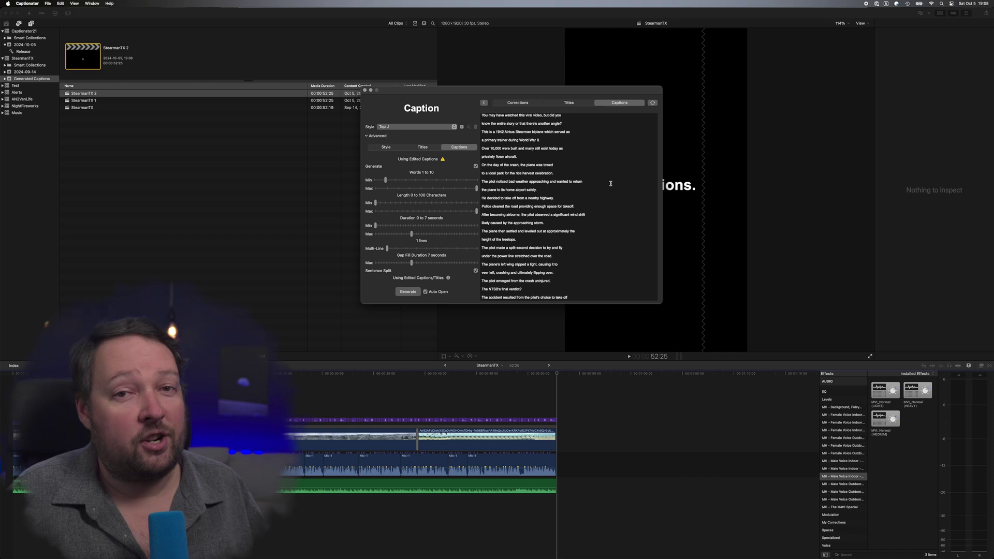
# Change the caption Motion style from Modern to Custom to reveal the motion template file option.
pyautogui.click(385, 147)
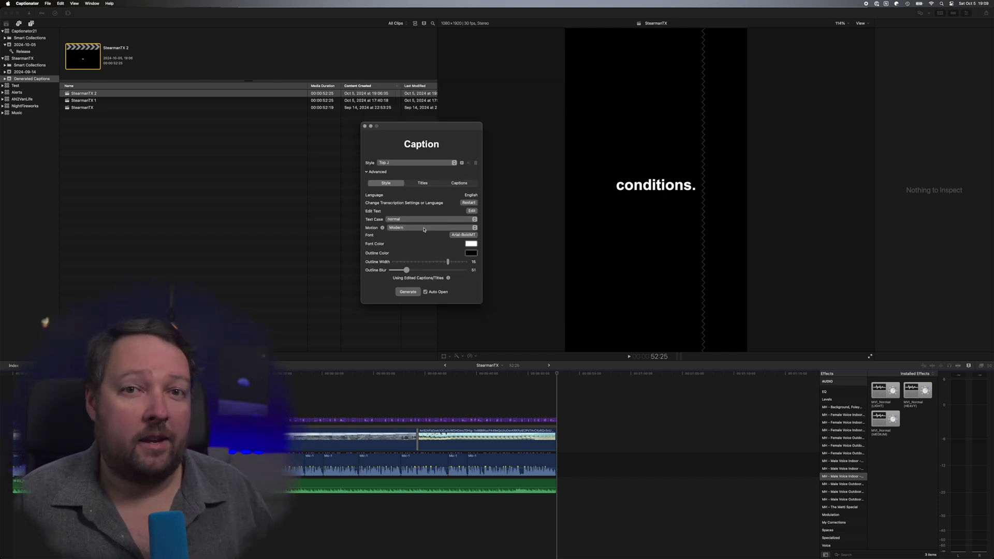
pyautogui.click(423, 228)
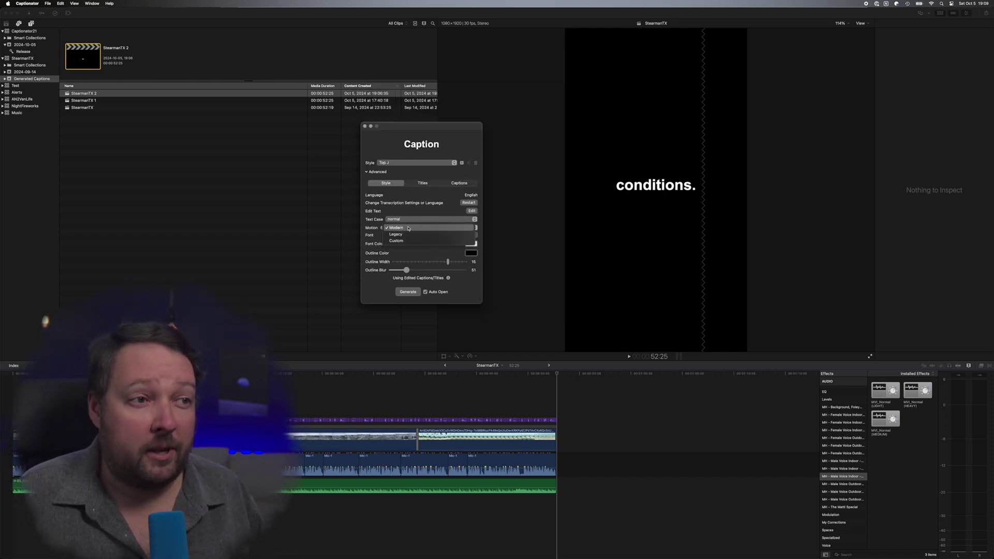
pyautogui.click(410, 228)
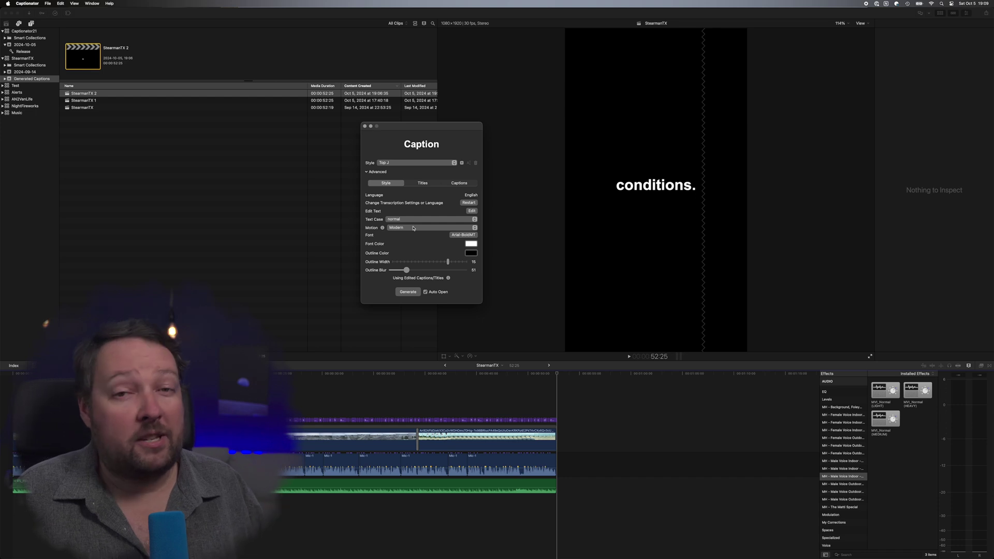
pyautogui.click(413, 228)
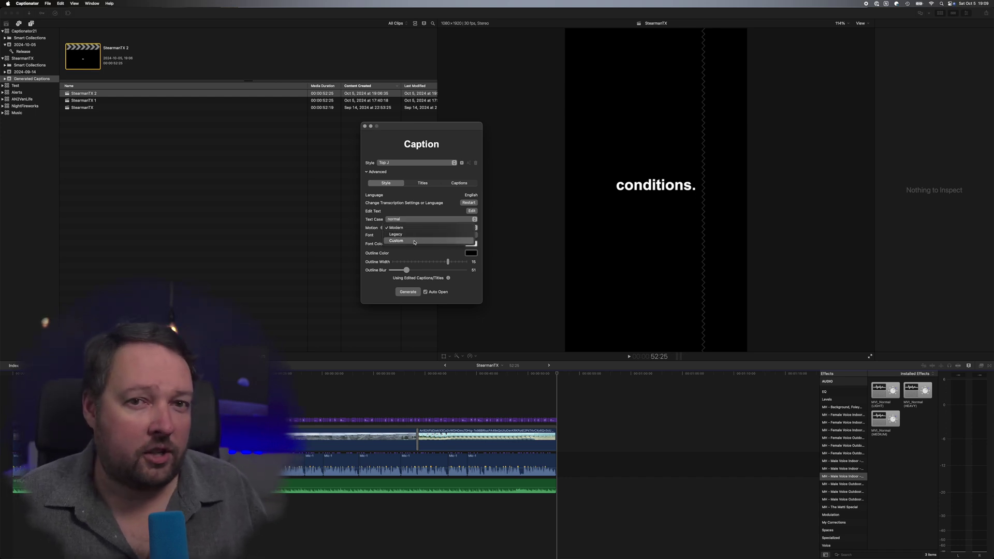
pyautogui.click(414, 241)
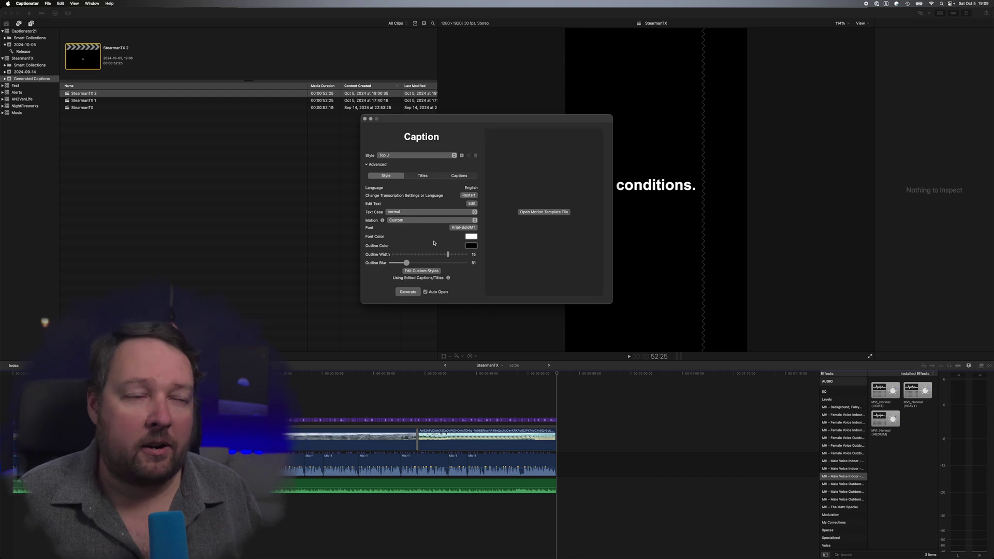